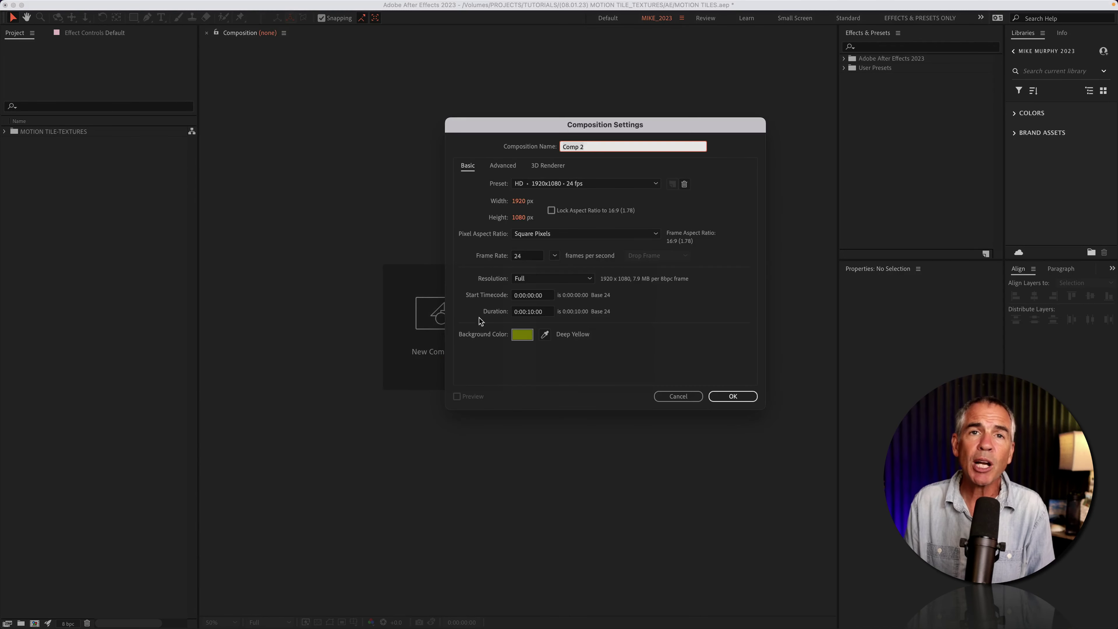
- Name the comp 'Texture Animation' and add The_Eleven_Black.jpg to the project and the comp
text(Texture Animation)
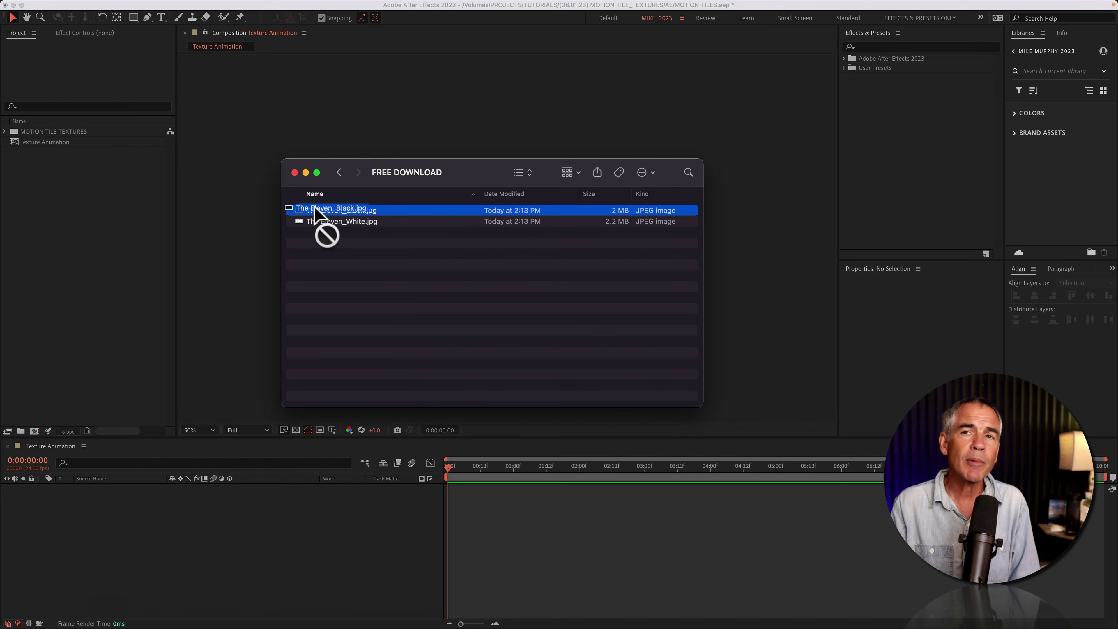
drag(319, 230, 53, 246)
click(53, 247)
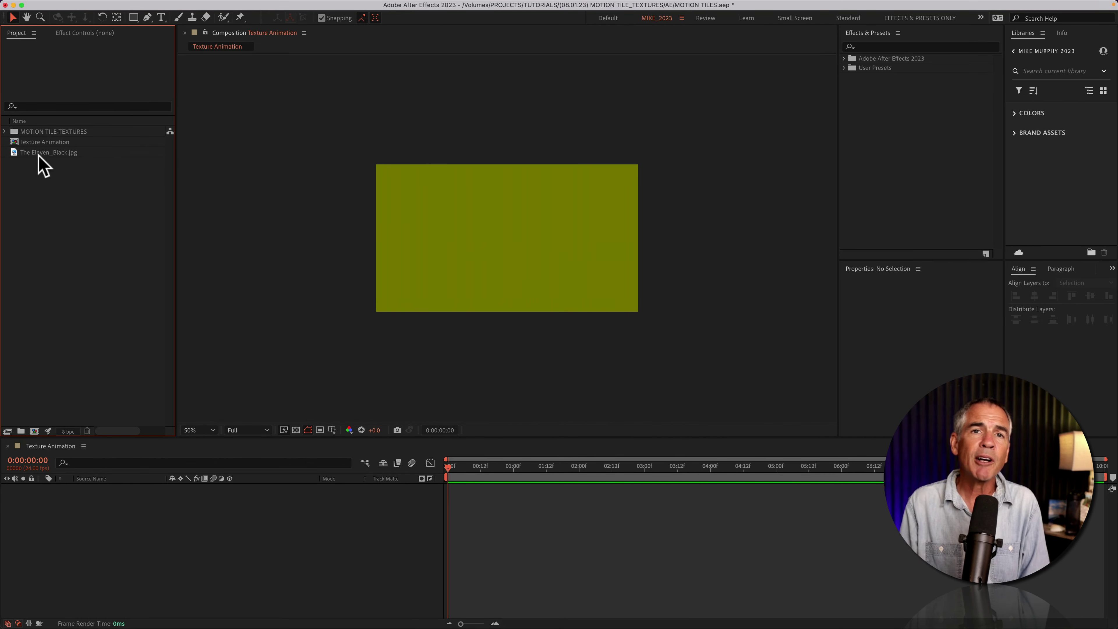
drag(41, 152, 502, 243)
- Scale the texture layer down to 53%
click(198, 544)
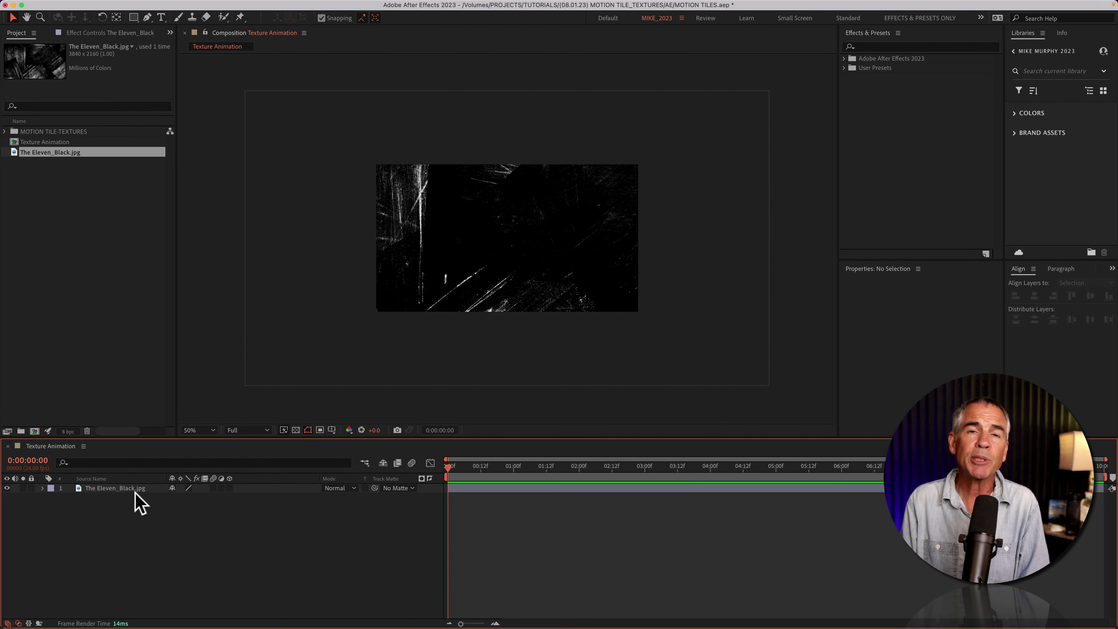
click(135, 489)
key(s)
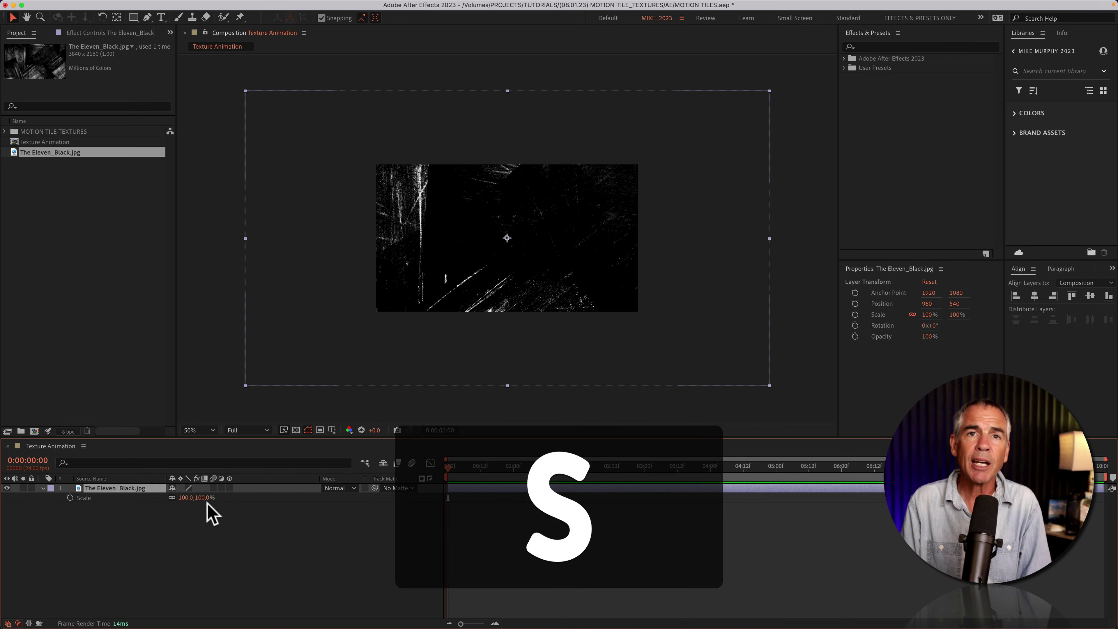
drag(200, 497, 131, 509)
click(130, 509)
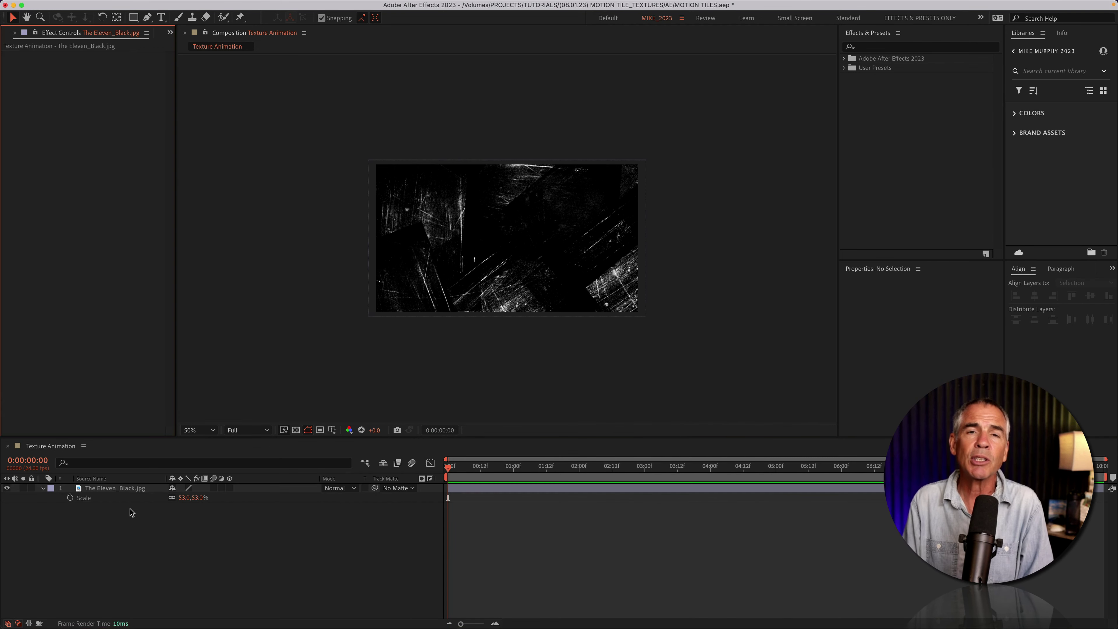
- Find Motion Tile in Effects & Presets and apply it to the texture layer
click(126, 485)
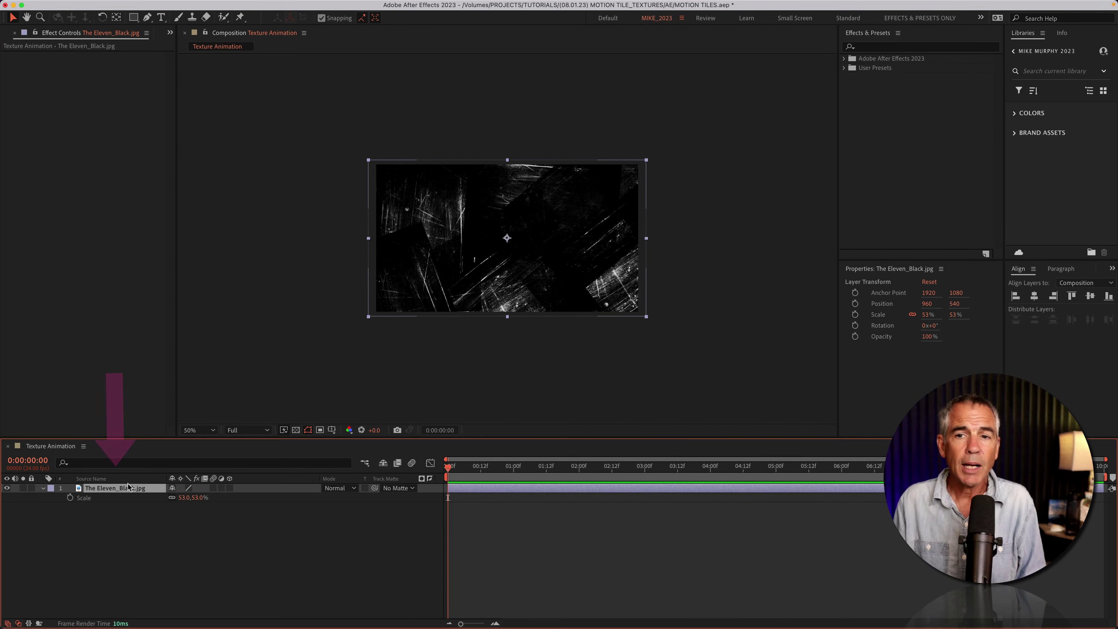
click(884, 47)
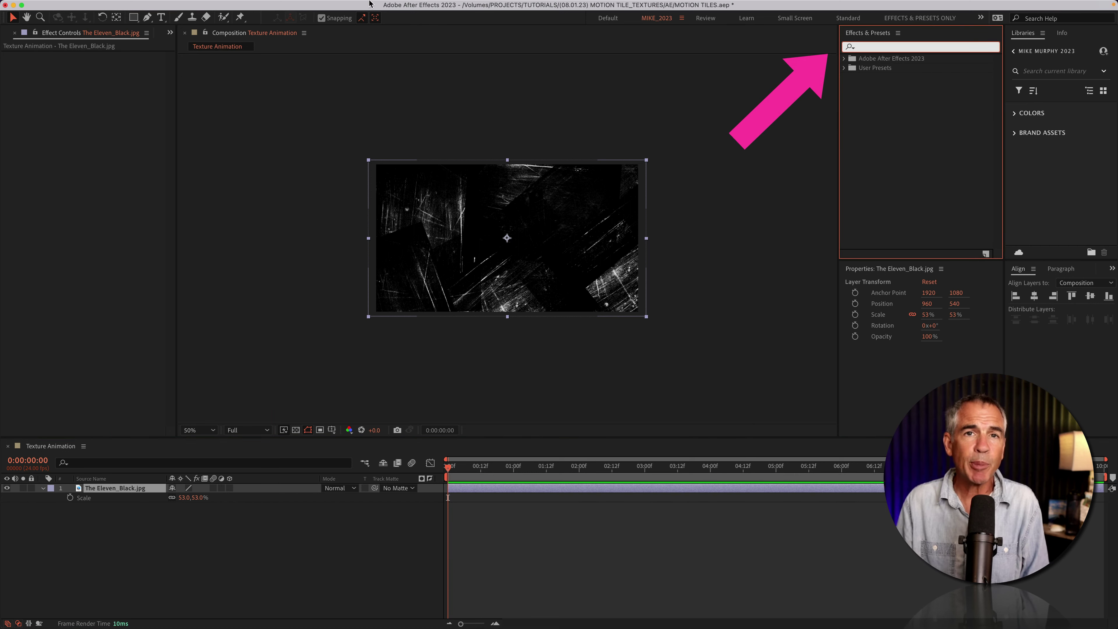
click(329, 6)
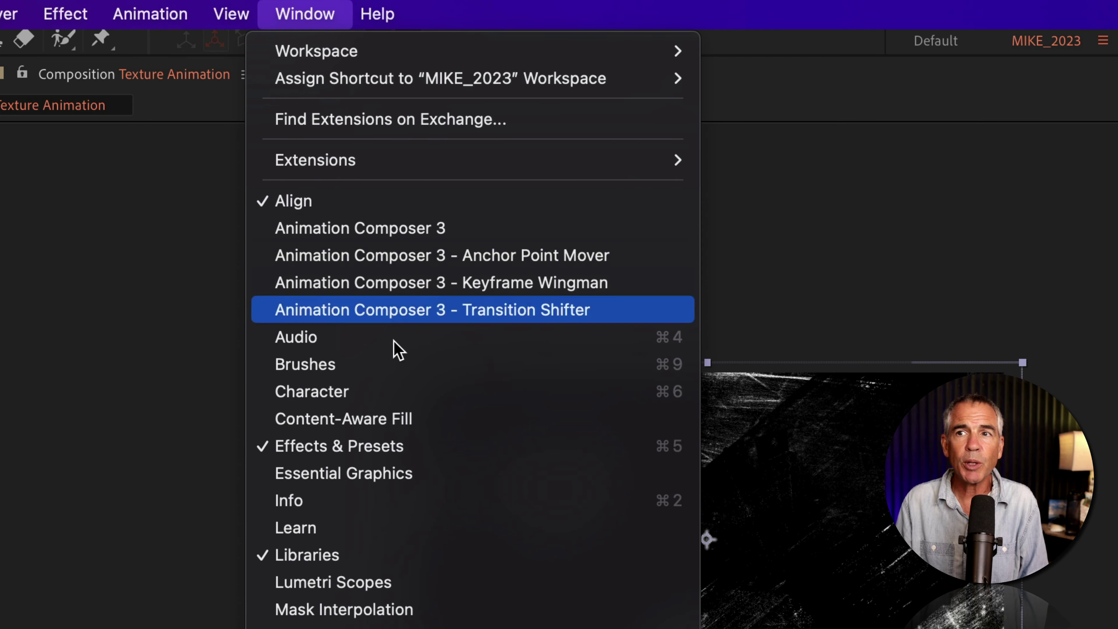
click(458, 446)
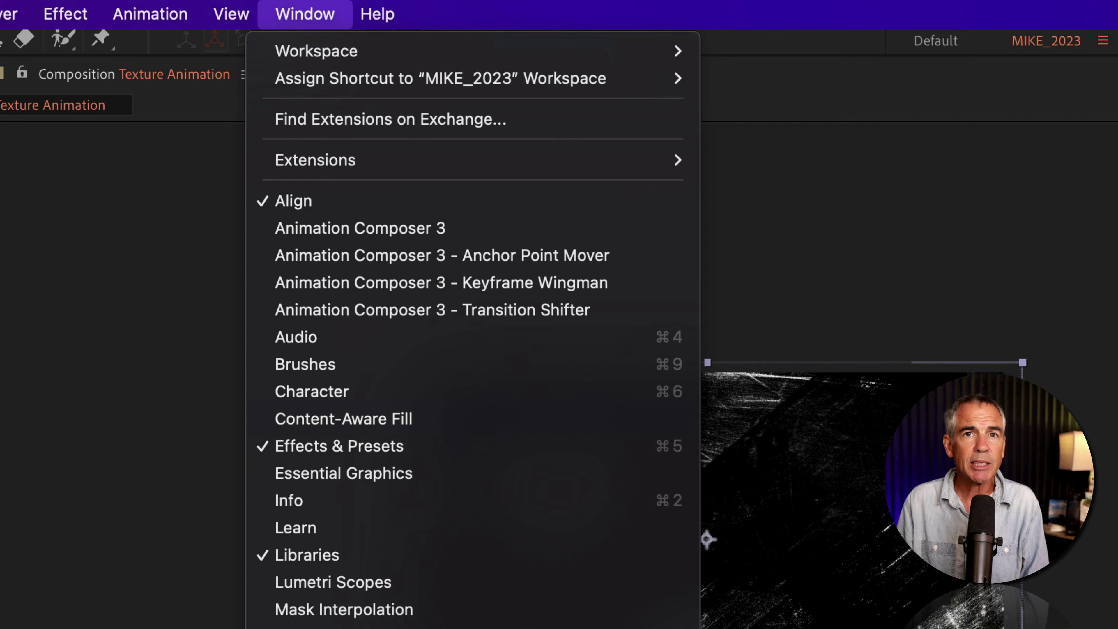
text(motion)
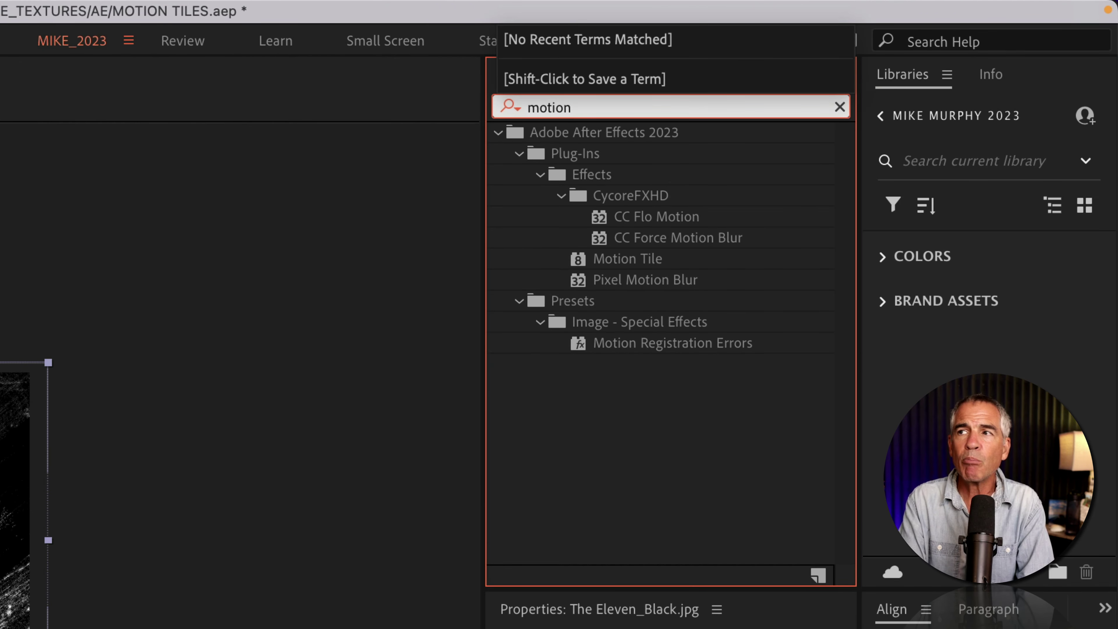
click(638, 258)
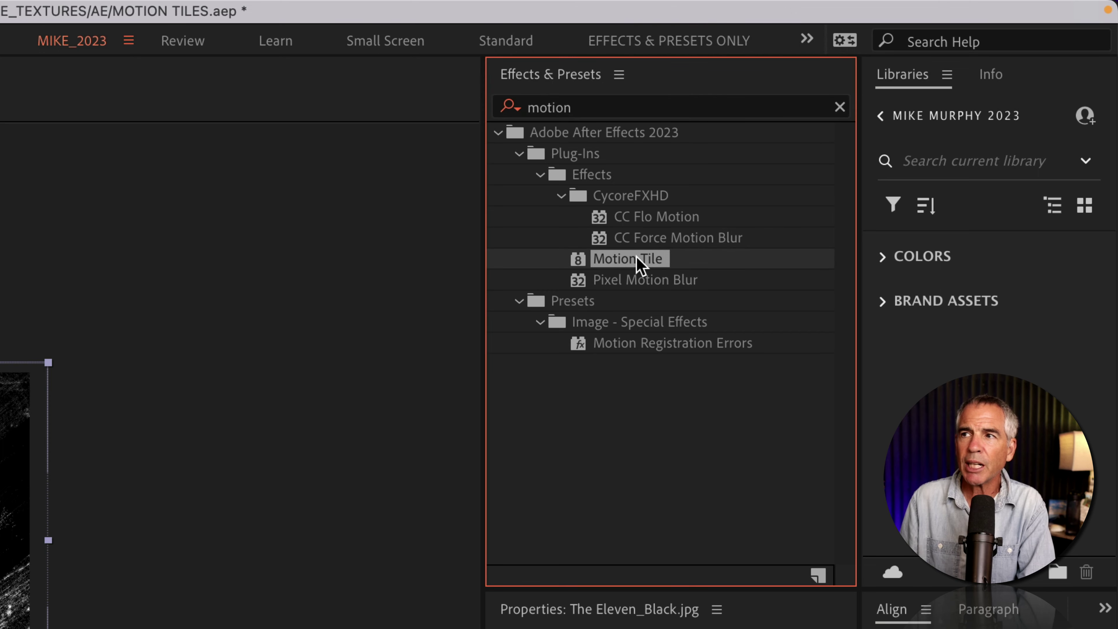
drag(637, 259, 0, 628)
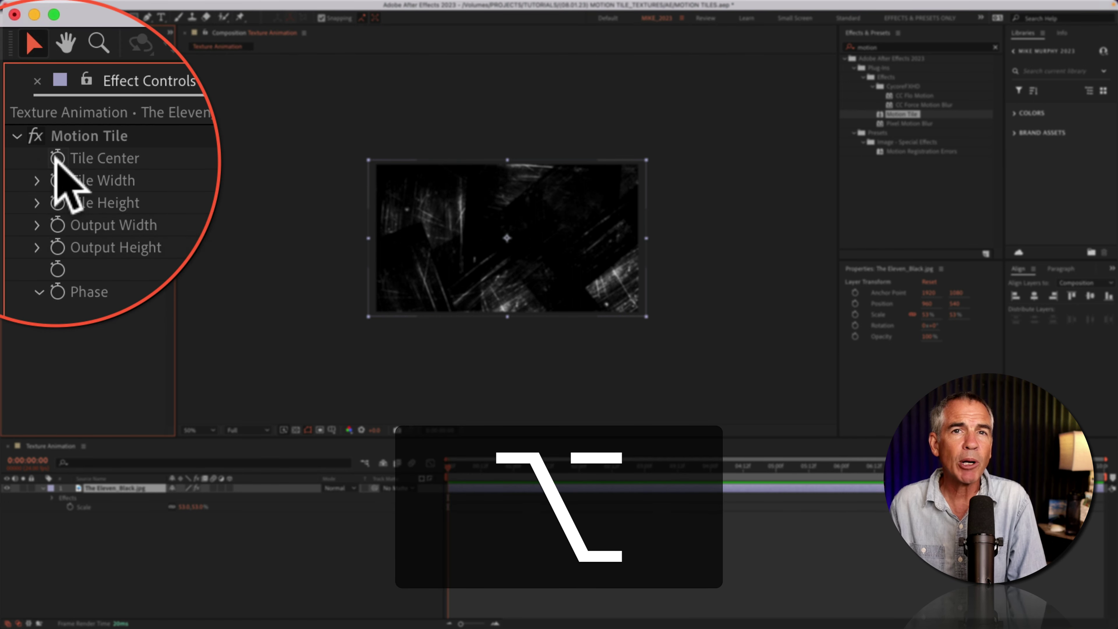
- Replace the default Tile Center expression with posterizeTime(12);
alt+click(23, 64)
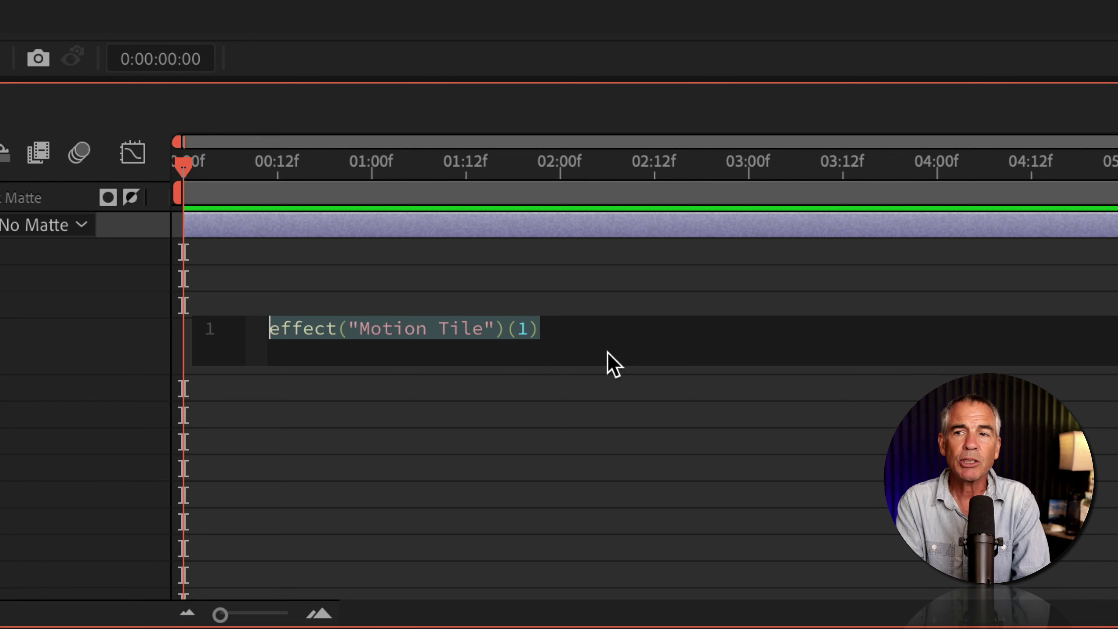
text(p)
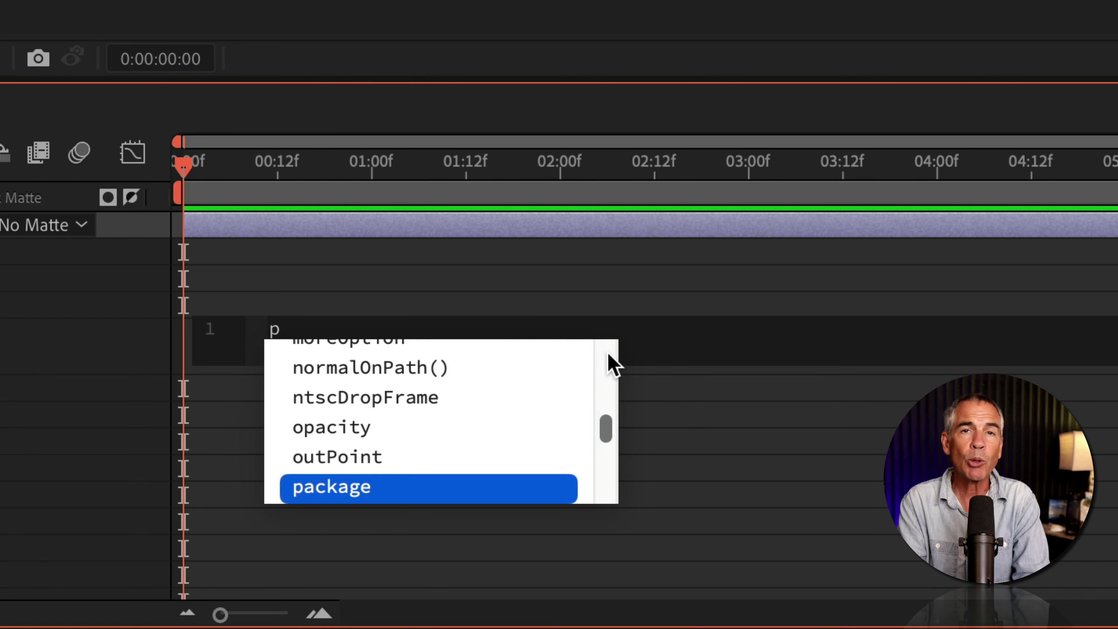
text(osteriz)
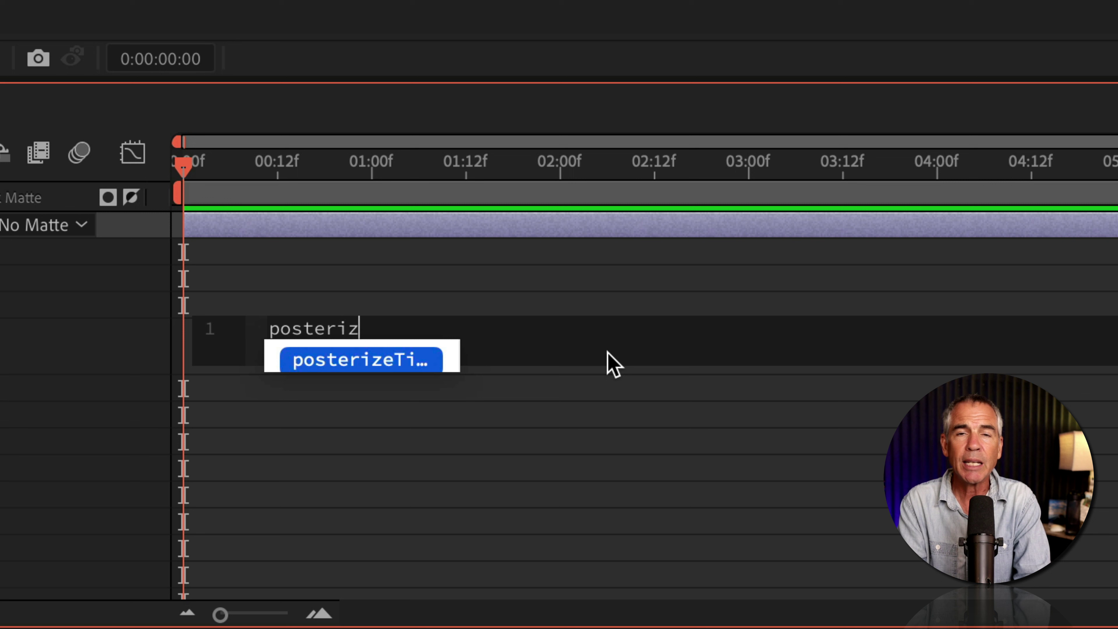
text(eTi)
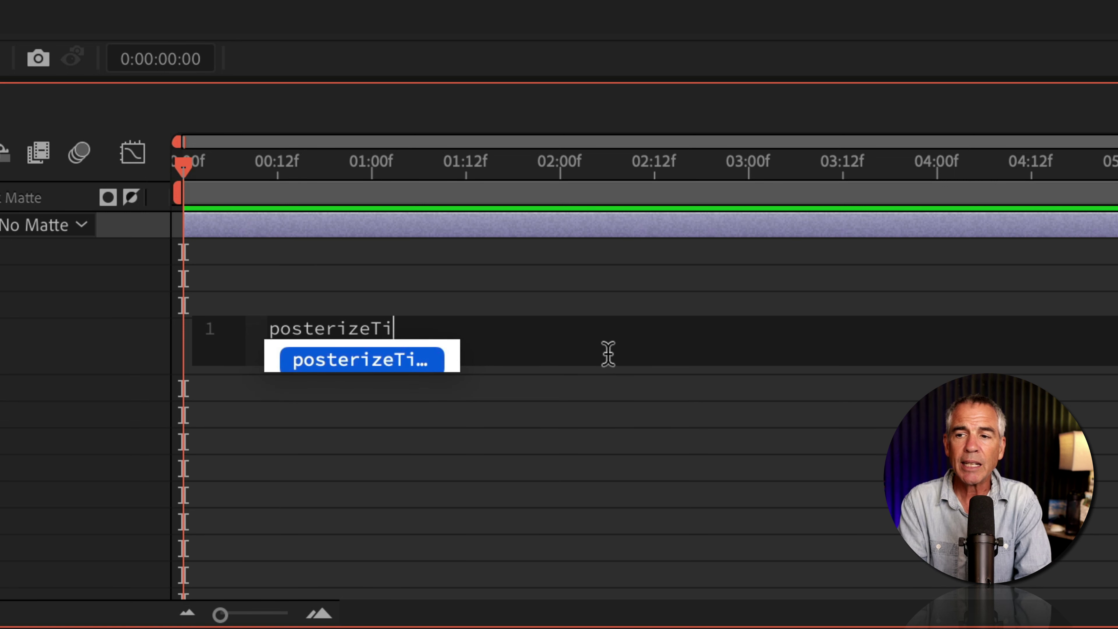
text(me()
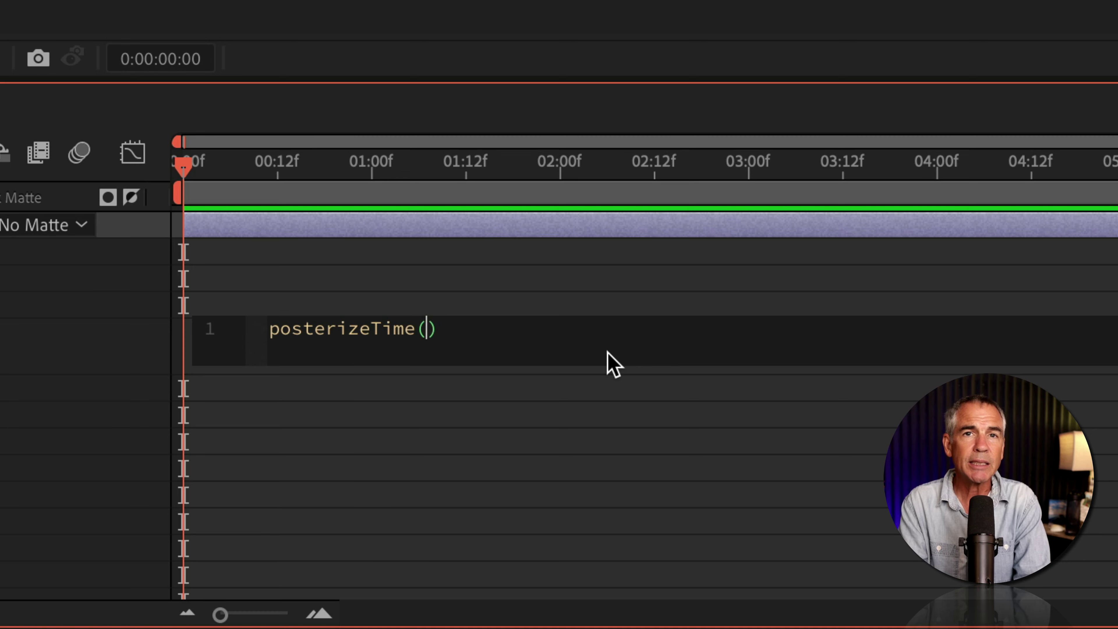
text(12))
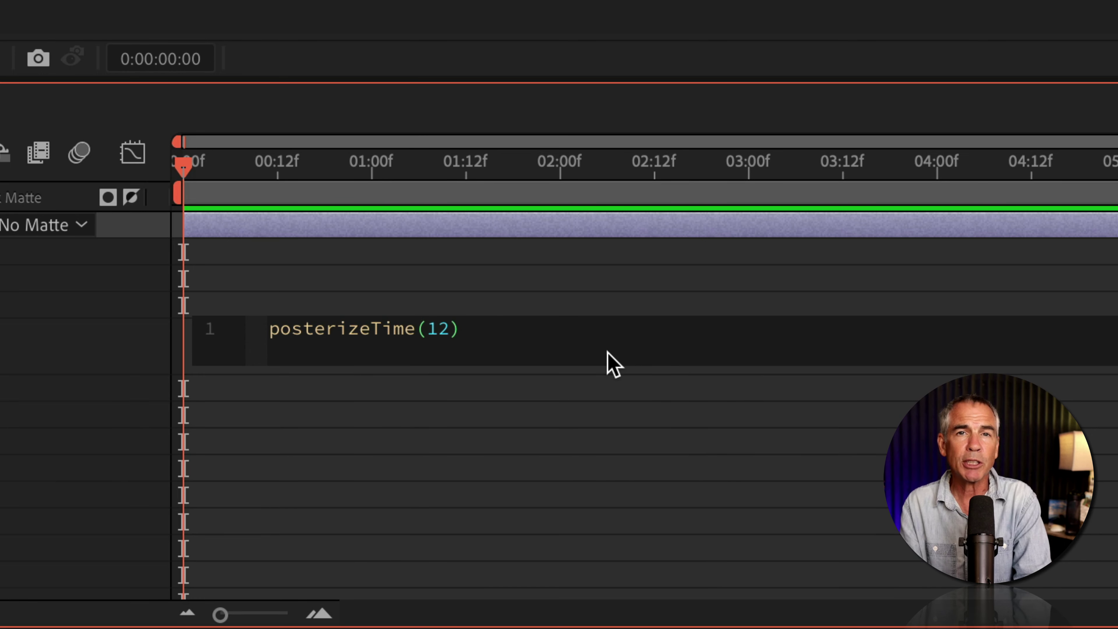
text(;)
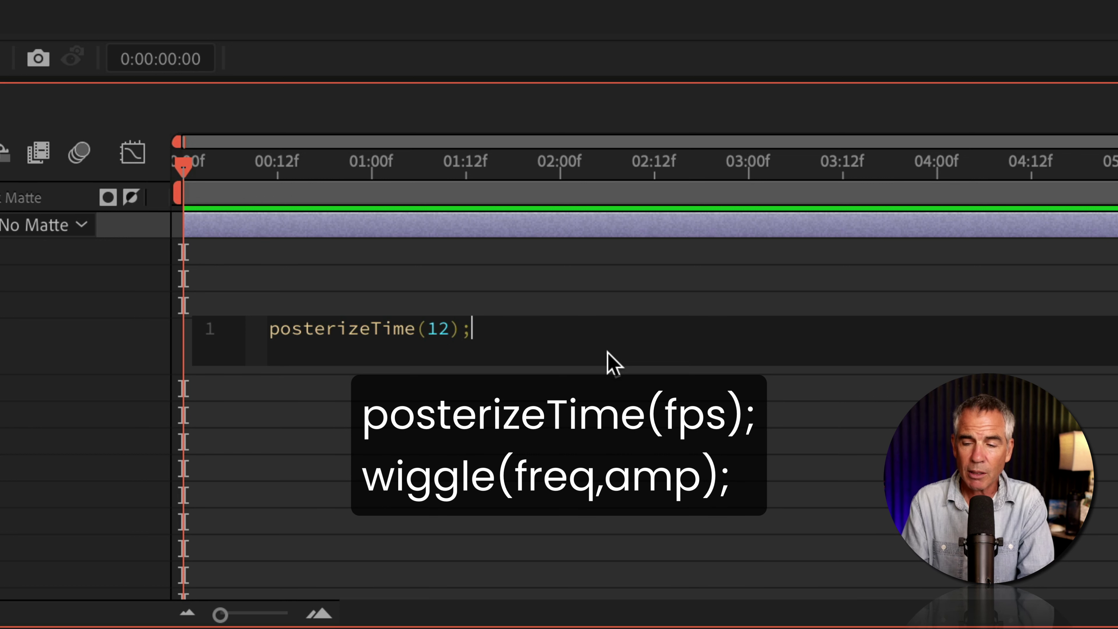
- Add a second expression line, wiggle(50,1000);, below posterizeTime(12);
key(Return)
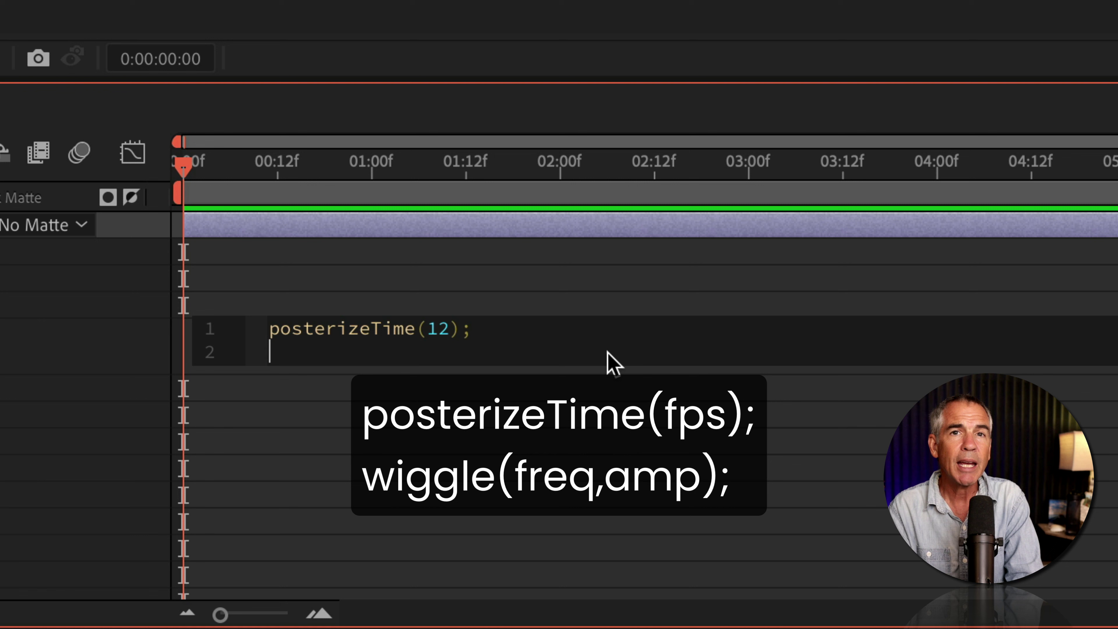
text(wi)
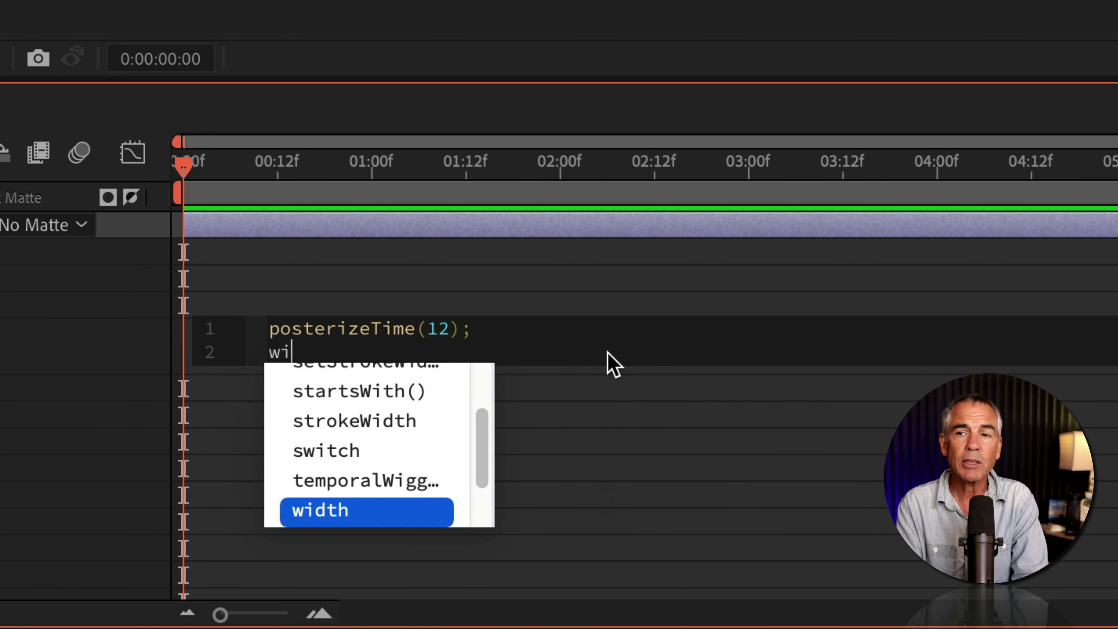
text(ggle)
key(Return)
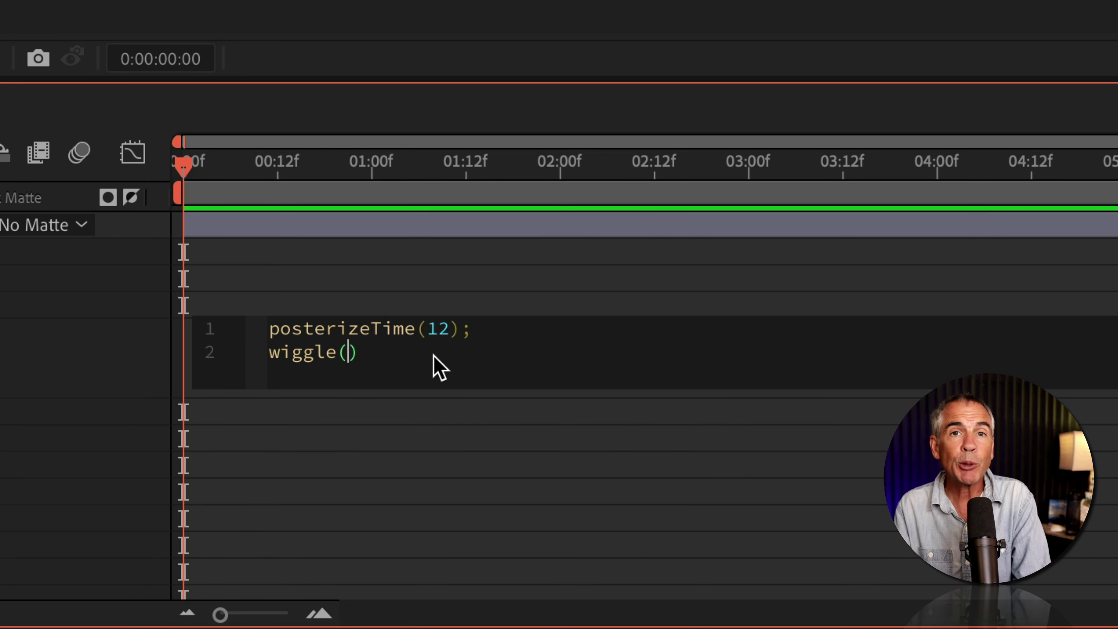
text(50)
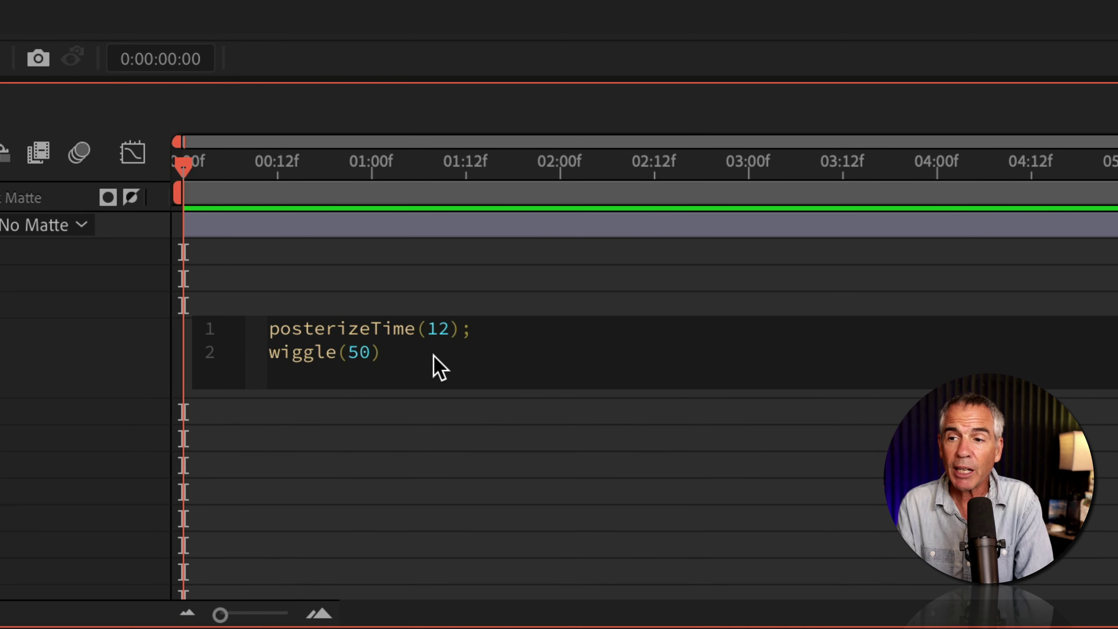
text(,)
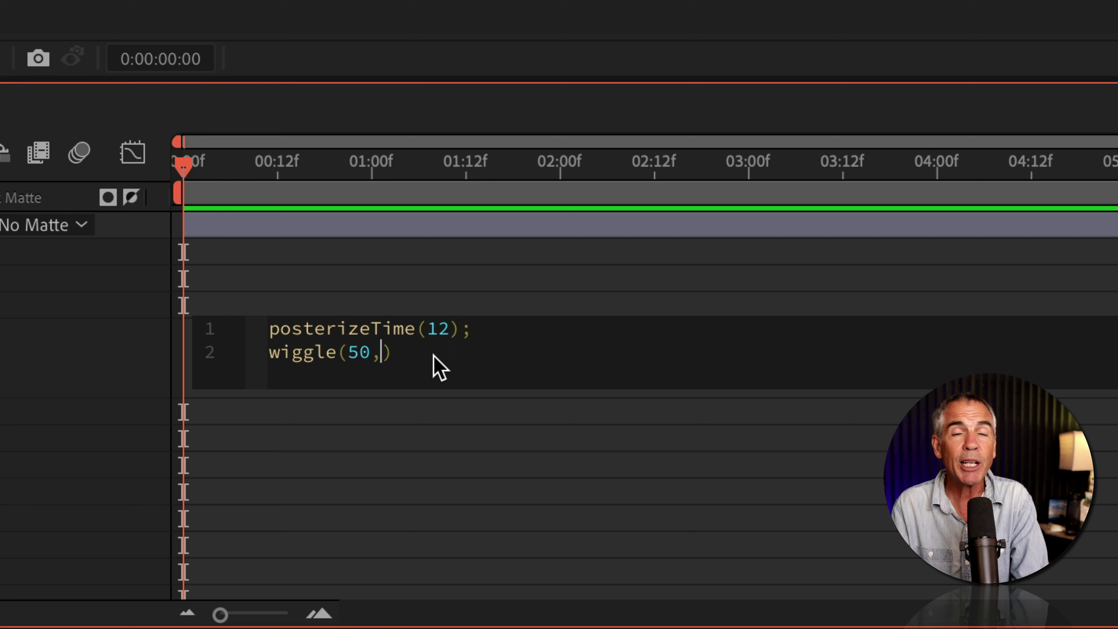
text(1000)
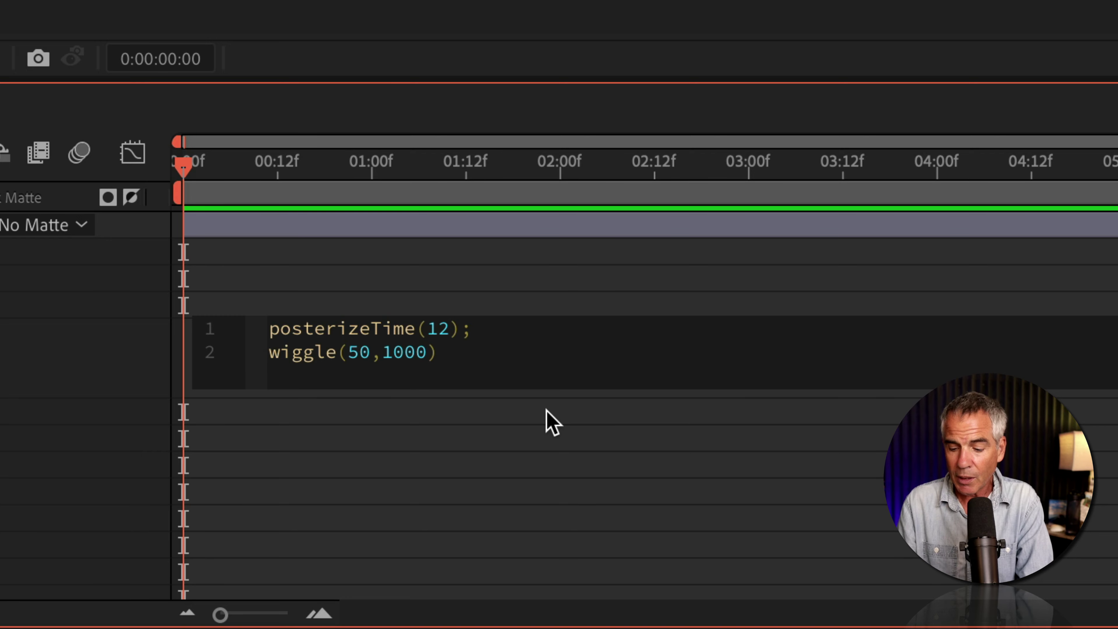
key(Right)
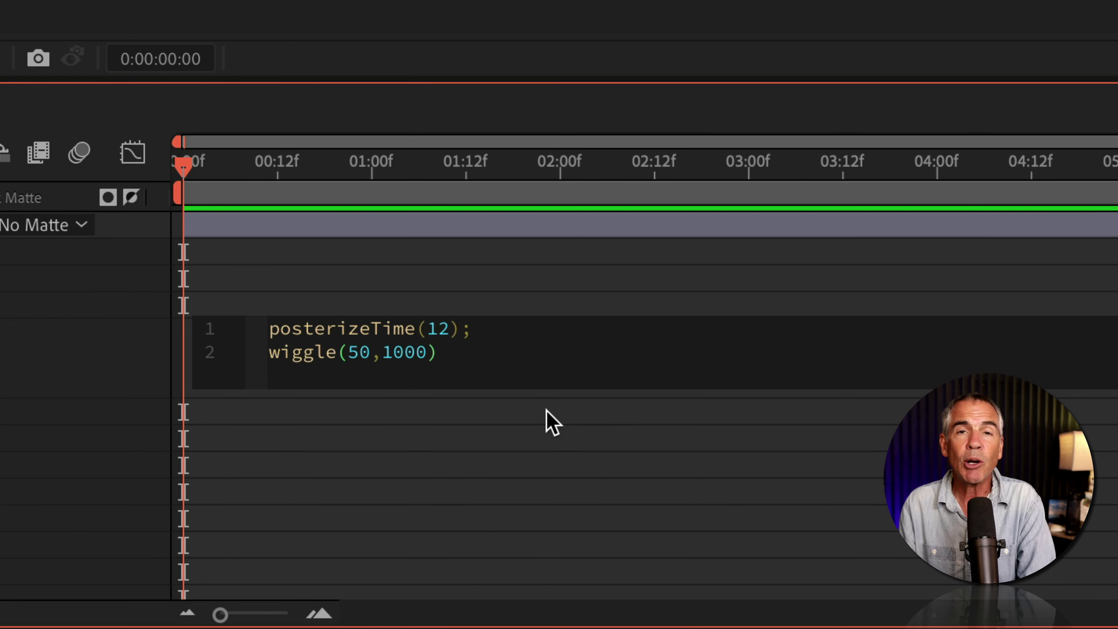
text(;)
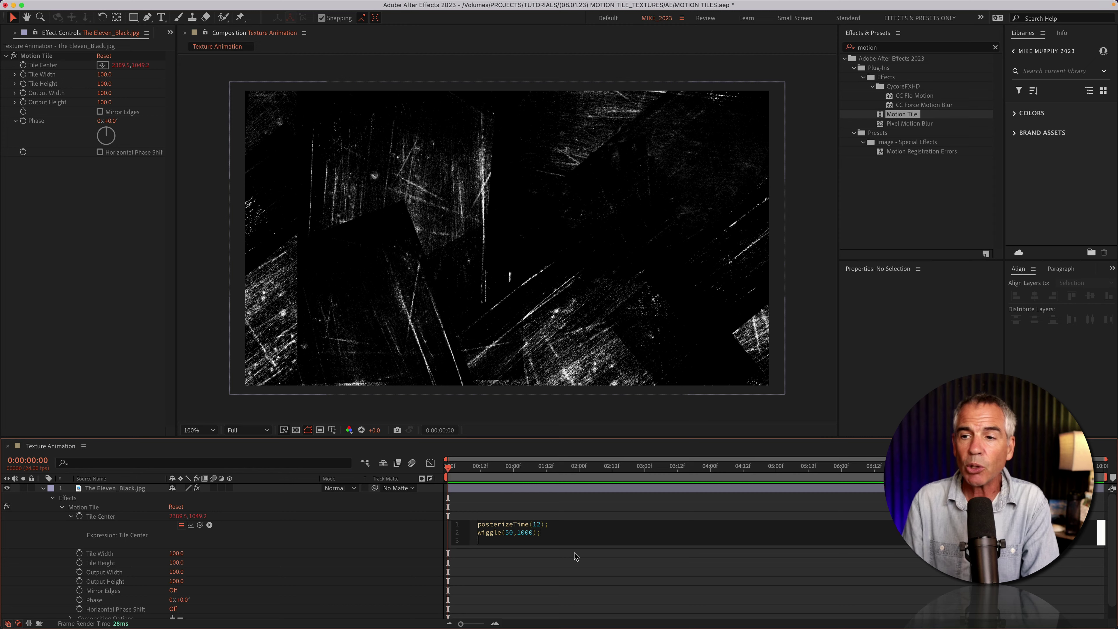
- Commit the Tile Center expression, preview the jumping scratches, then return to the expression
click(574, 553)
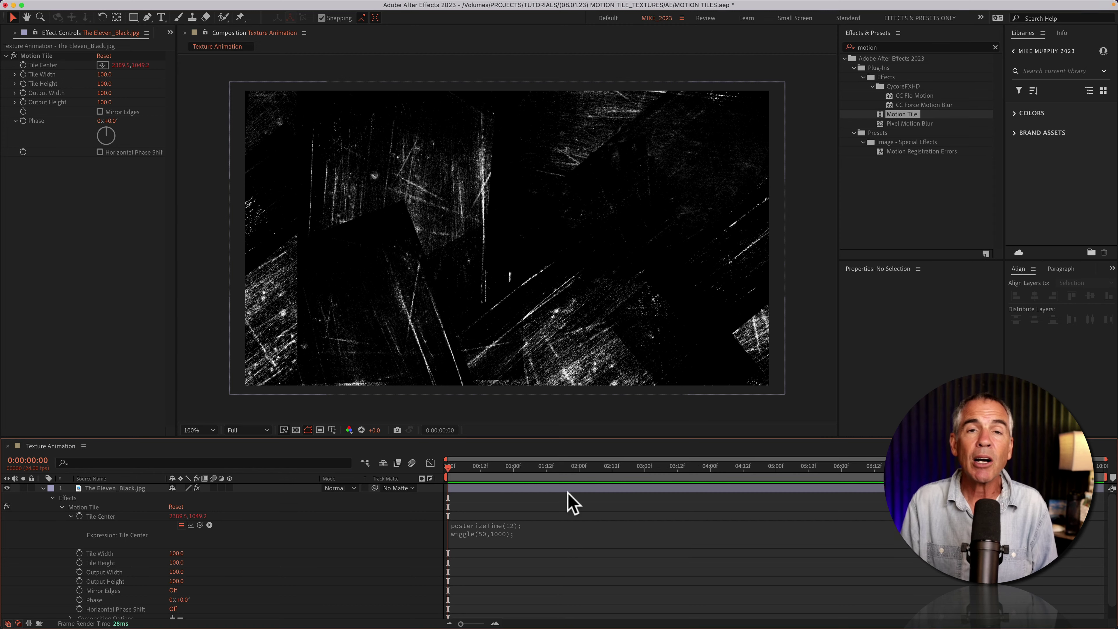
key(space)
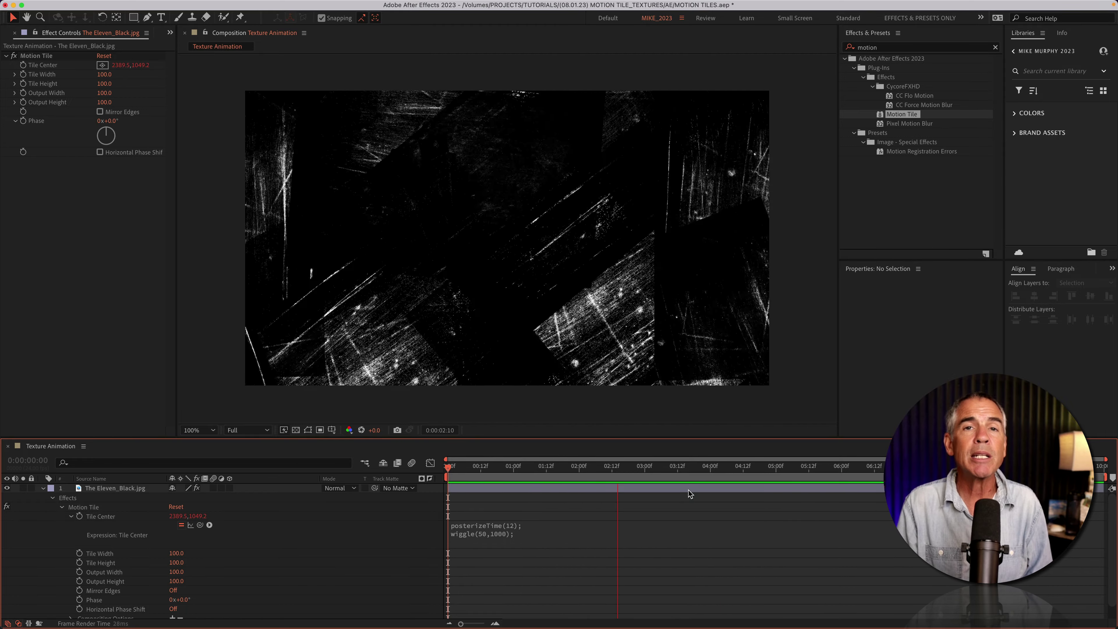
scroll(479, 498, down, 1)
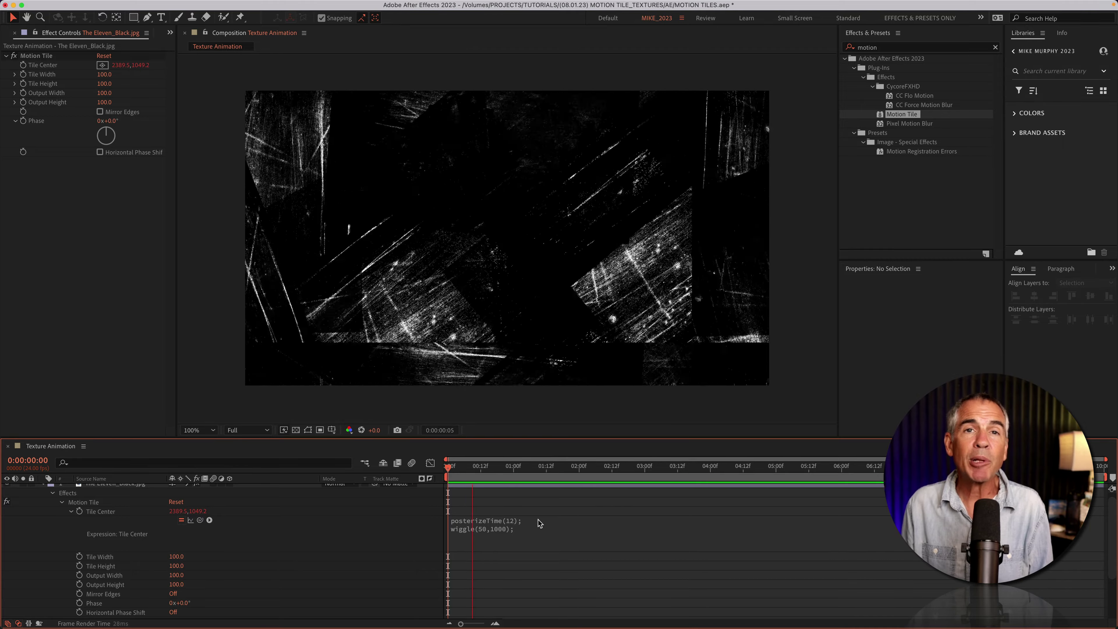
click(522, 524)
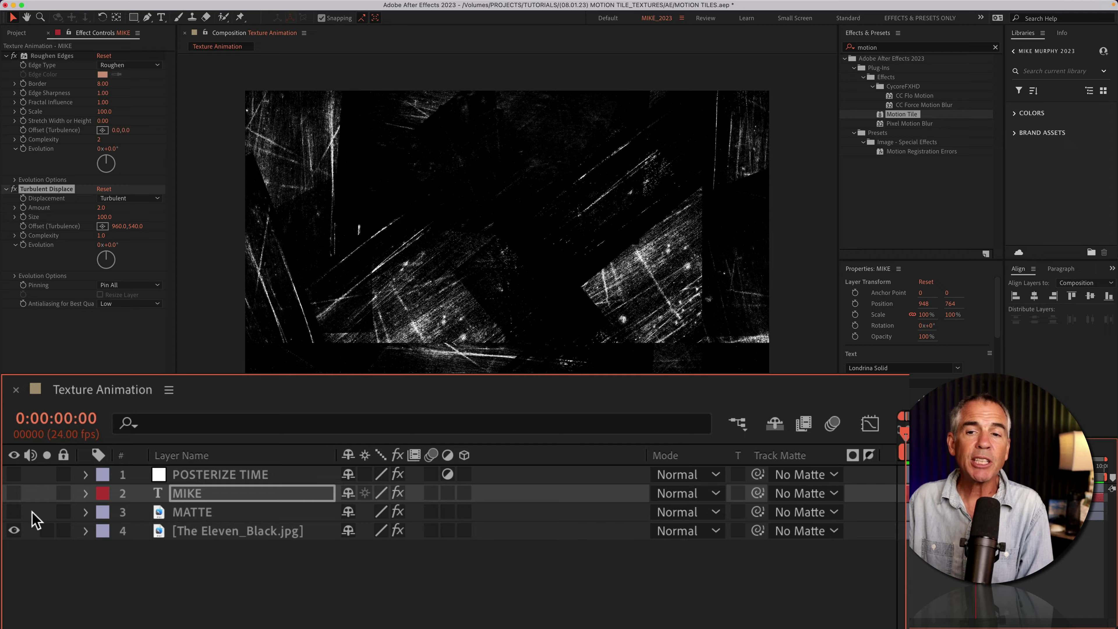
- Turn on the MIKE text layer and solo it briefly to check it
click(14, 493)
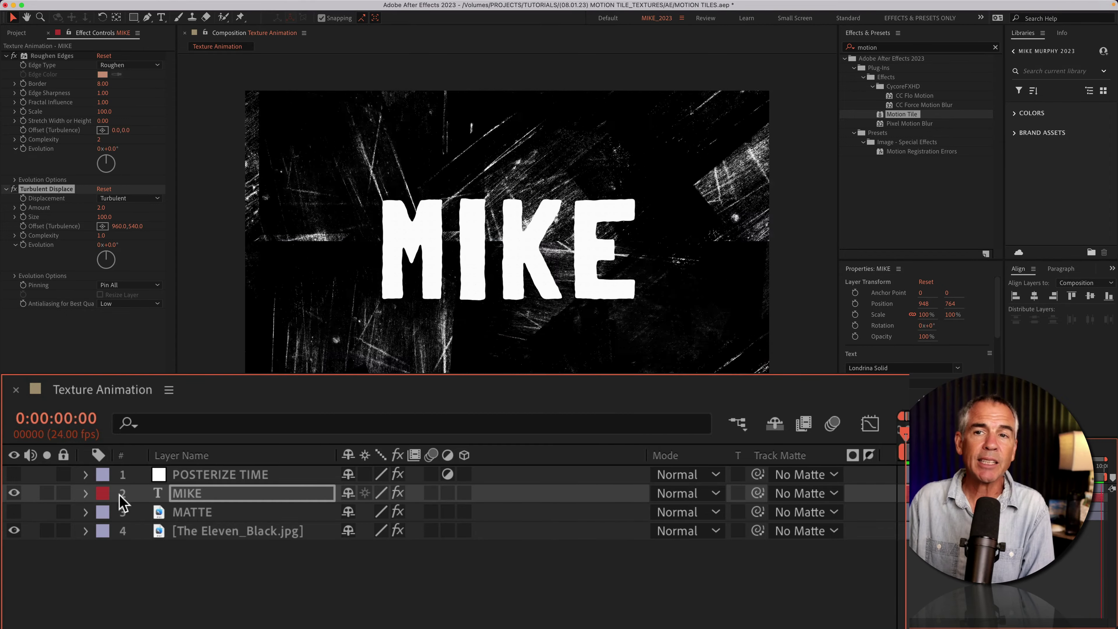
click(47, 494)
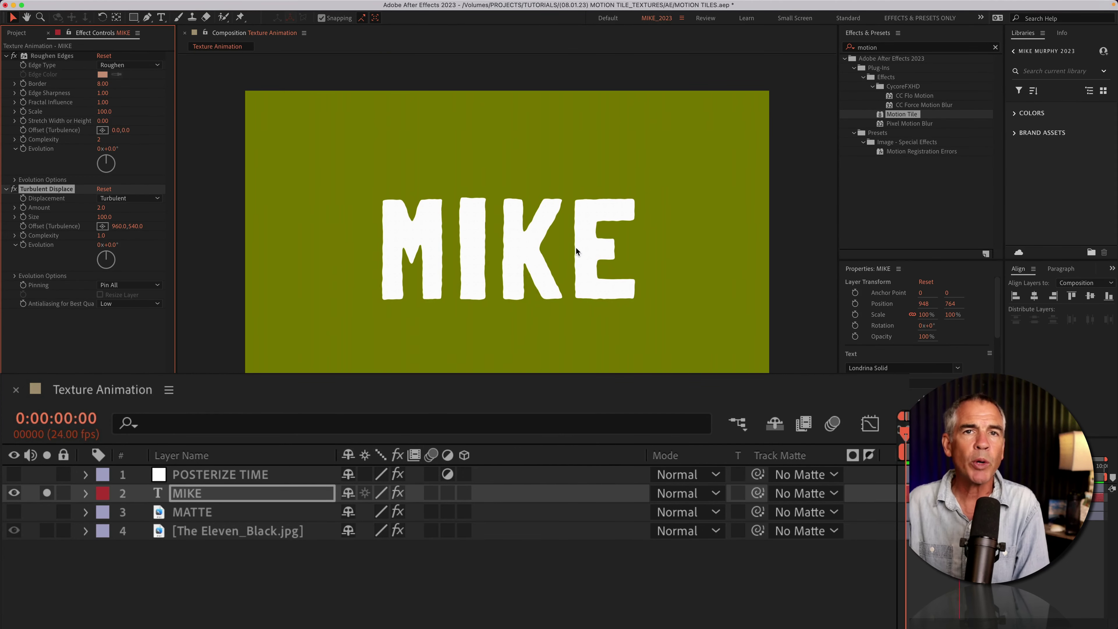
click(47, 493)
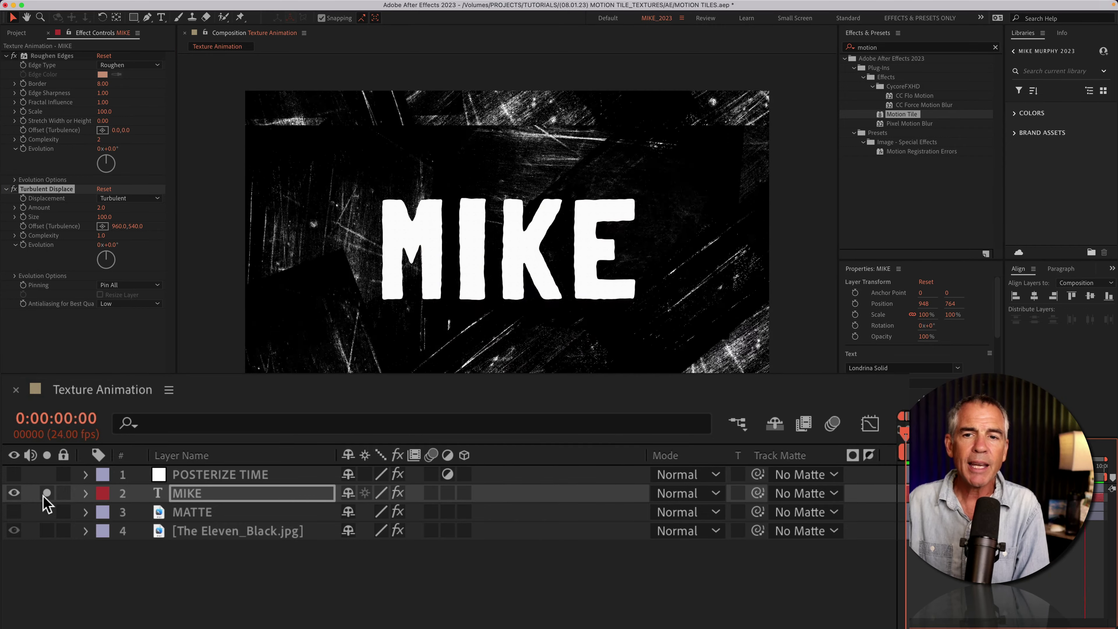
click(70, 531)
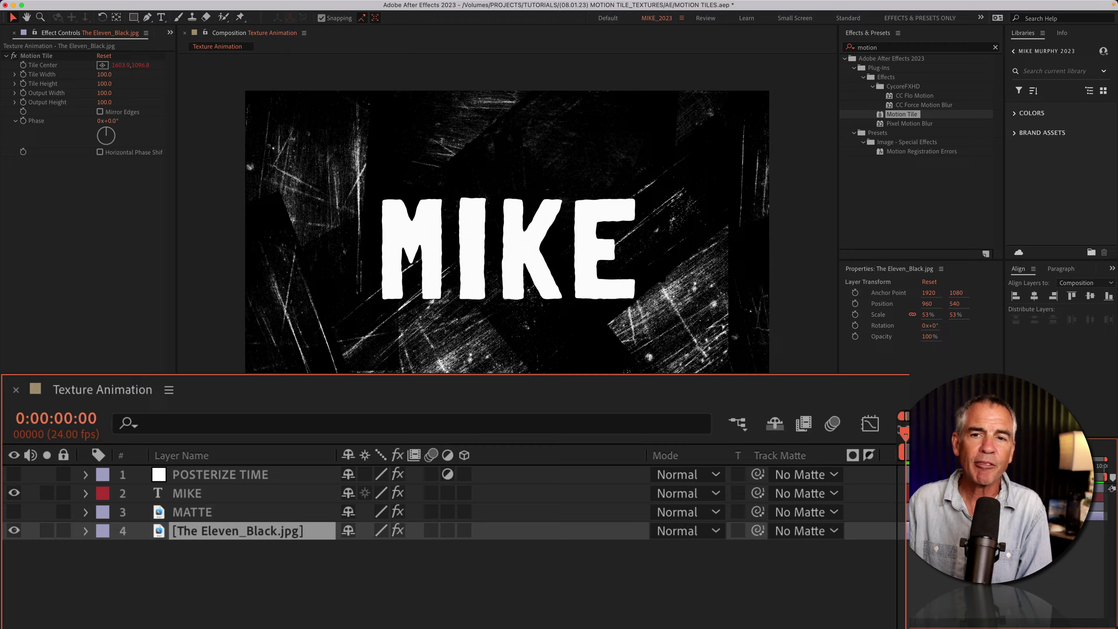
- Set the MIKE layer's track matte to layer 3, MATTE
click(265, 497)
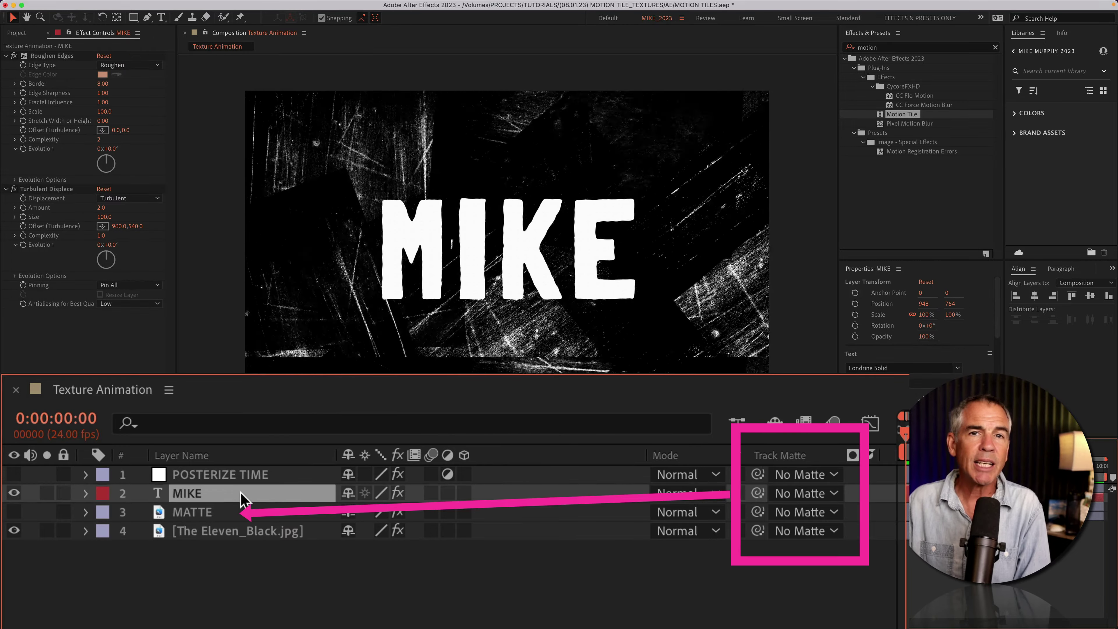
click(819, 494)
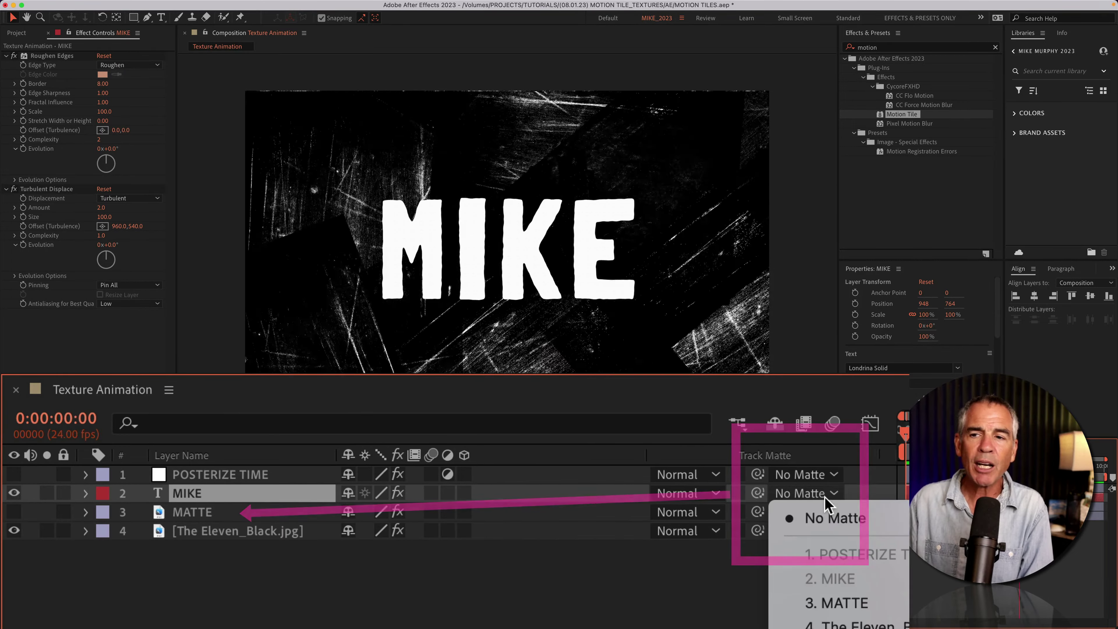
click(893, 611)
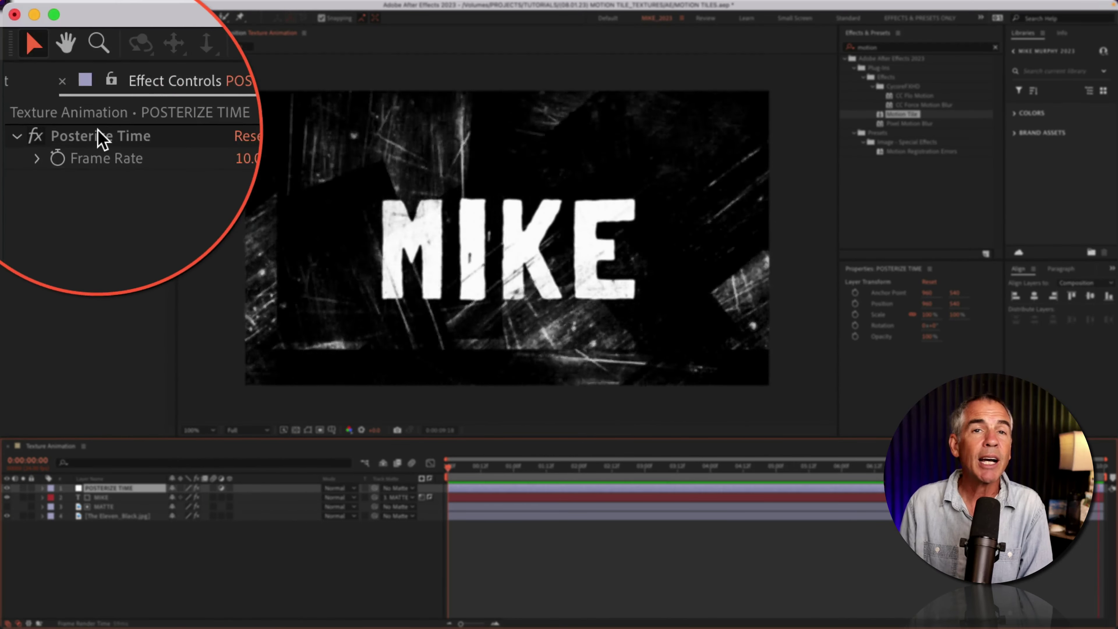
- Inspect the POSTERIZE TIME layer's Posterize Time effect, frame rate 10.0
click(41, 56)
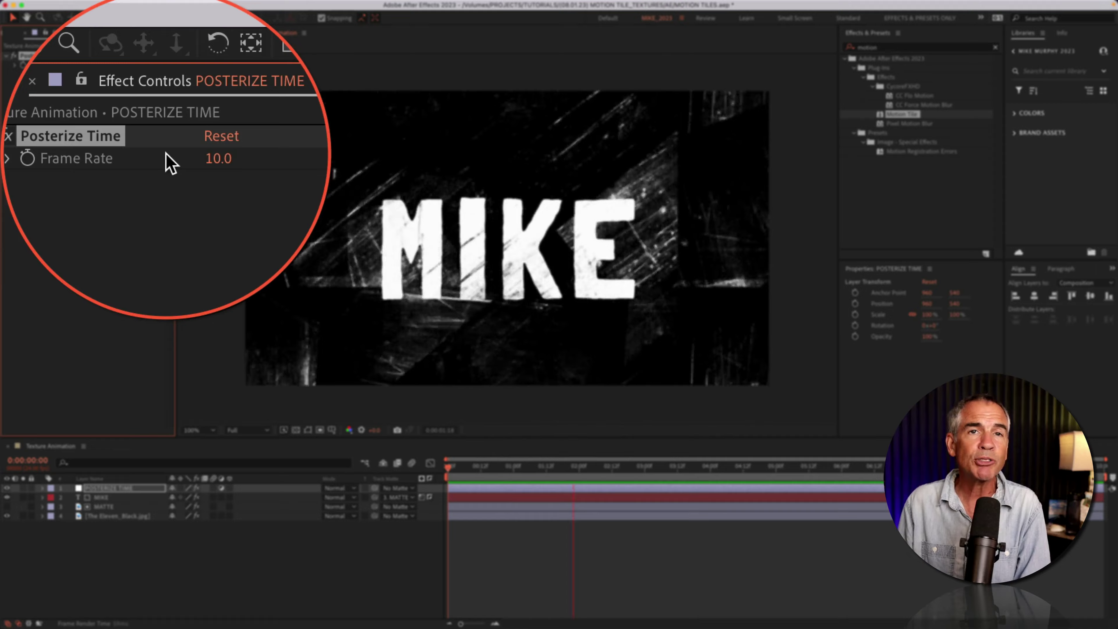